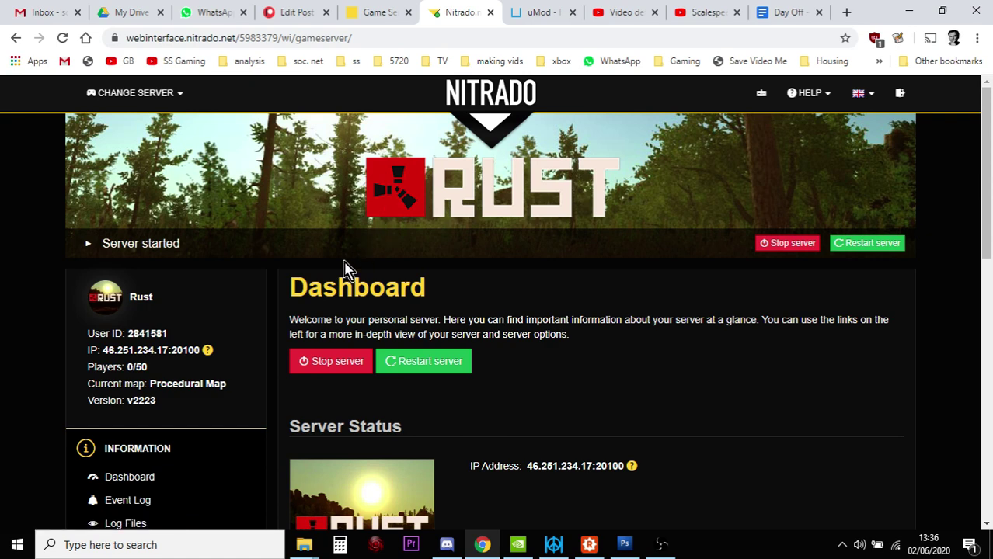
Step: Tick Oxide under Extensions in the Rust server's General settings and save the changes
scroll(345, 267, "down", 3)
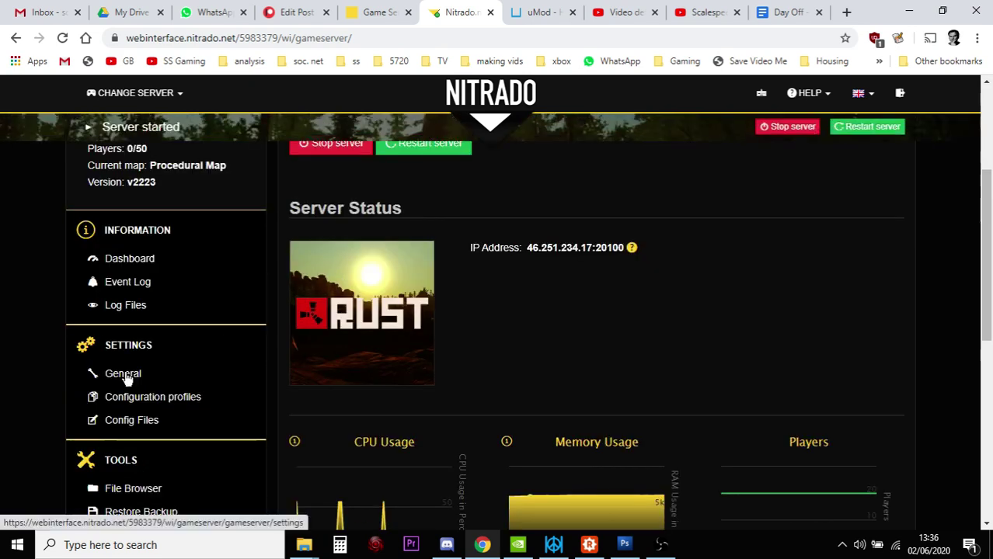
left_click(125, 375)
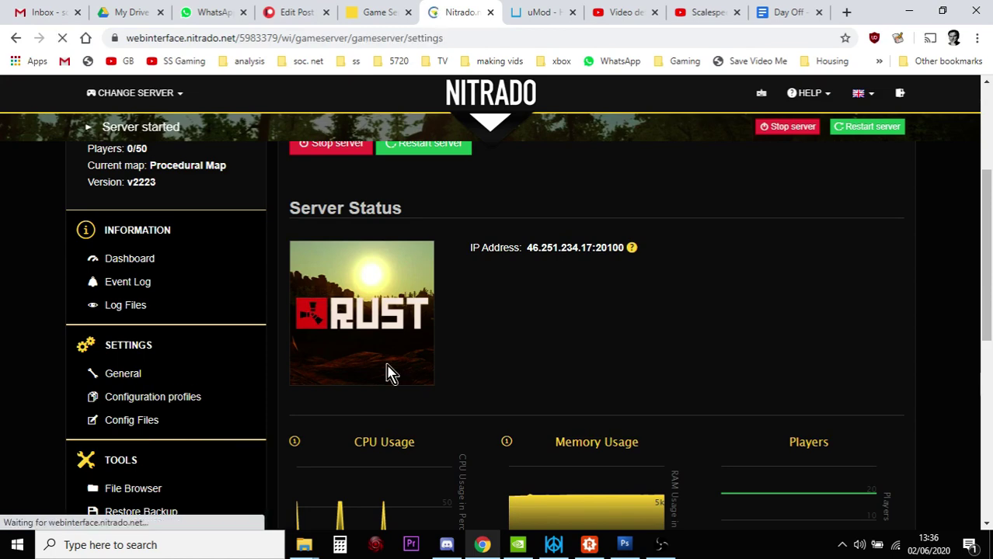
scroll(449, 331, "down", 10)
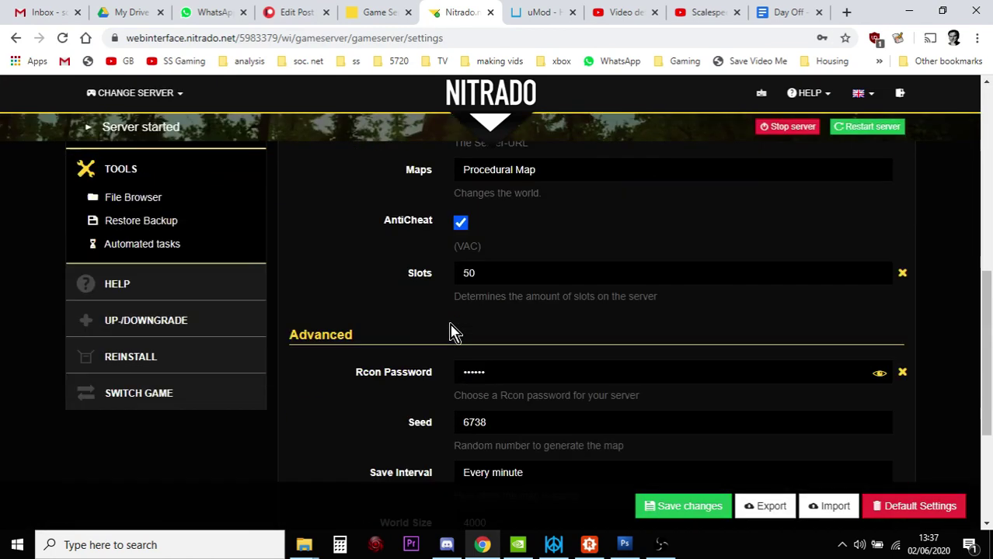
scroll(453, 331, "down", 1)
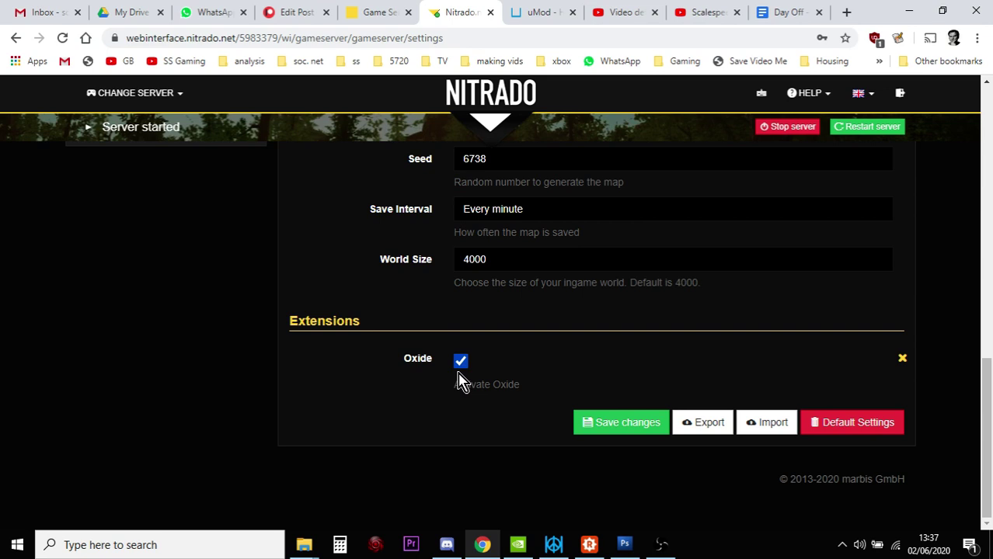
left_click(458, 362)
left_click(645, 426)
scroll(216, 461, "up", 15)
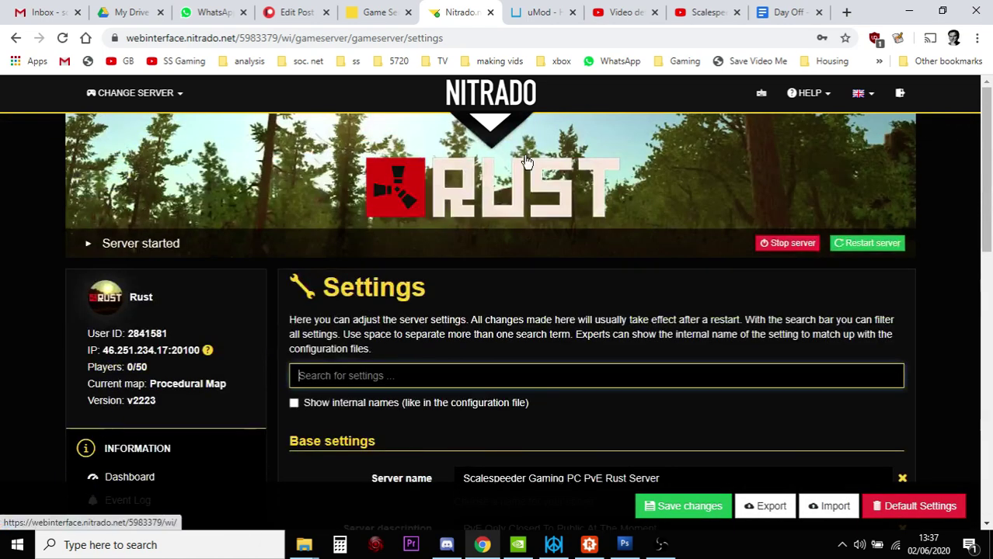
Step: Search uMod's Rust plugins for 'time of' and open the Time Of Day plugin page
left_click(531, 19)
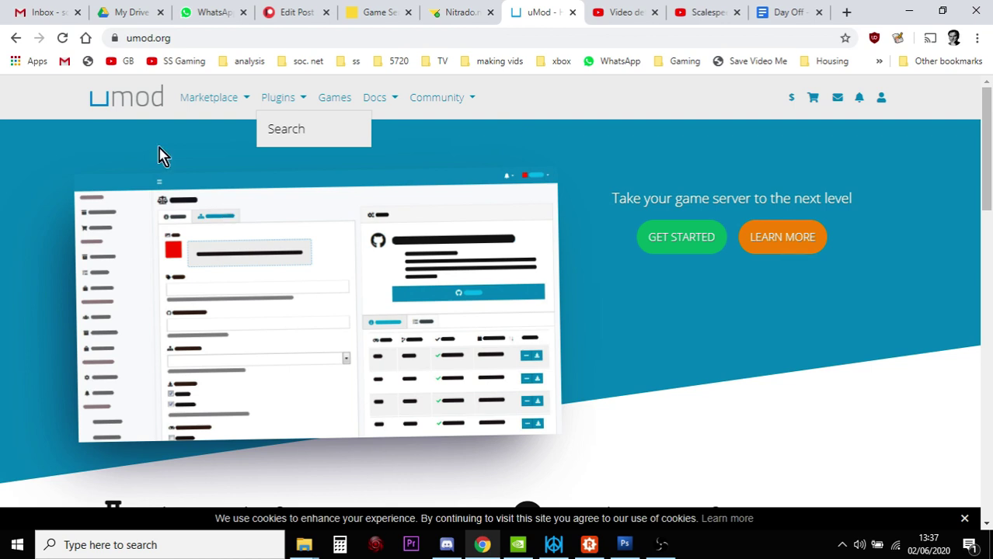
left_click(278, 101)
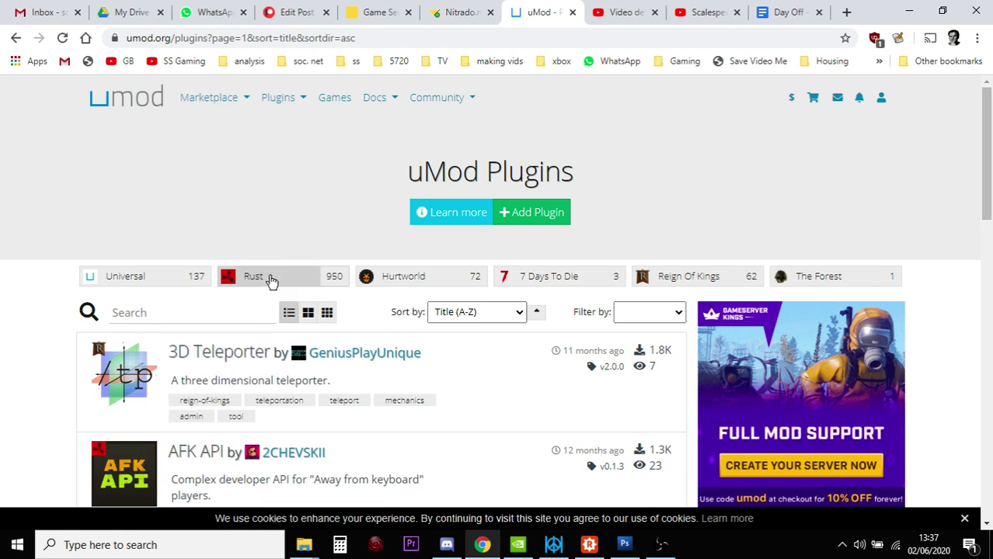
left_click(271, 281)
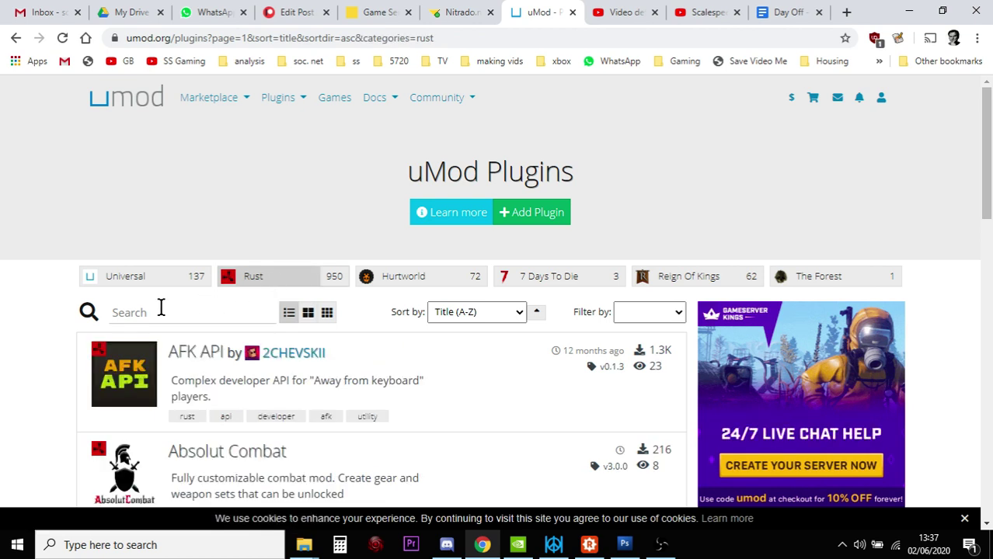
left_click(157, 314)
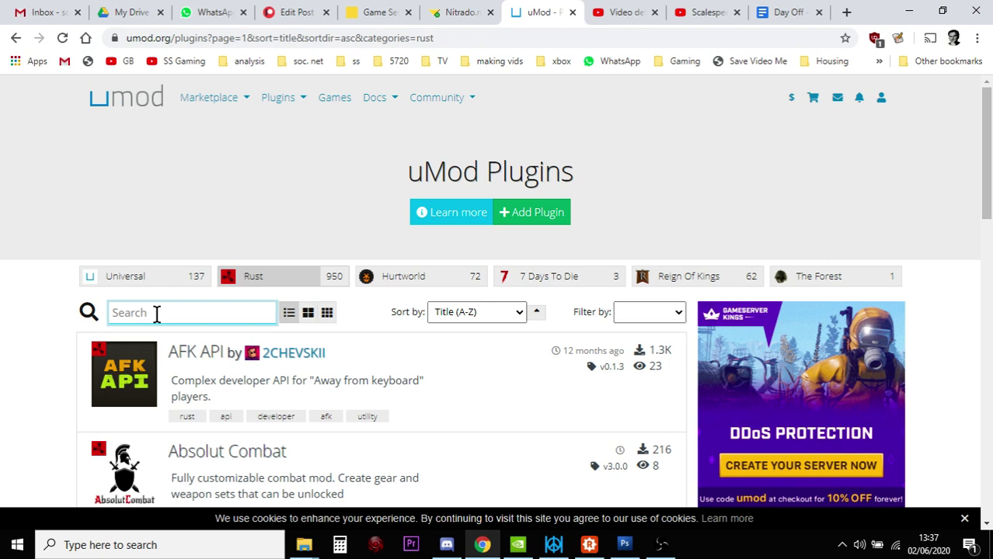
type("t")
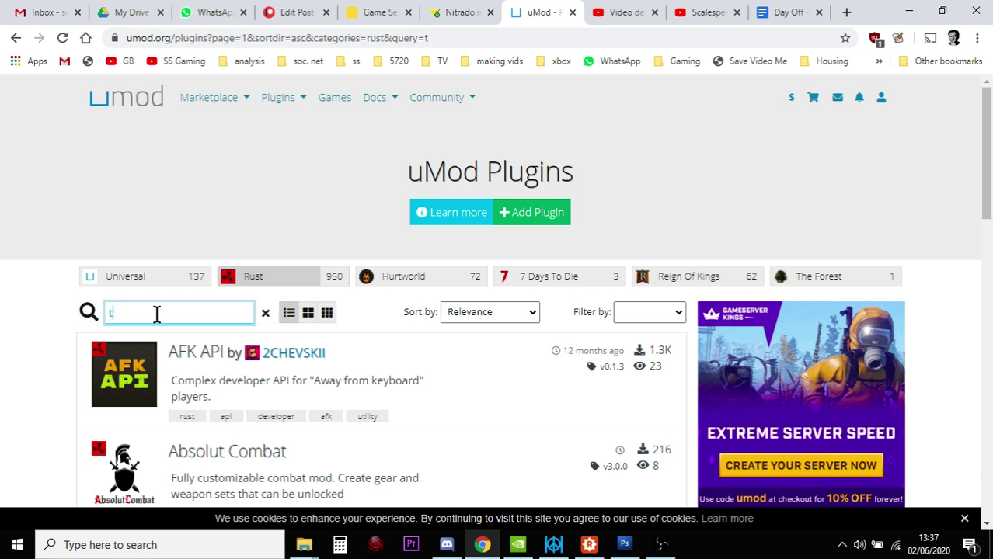
type("ime")
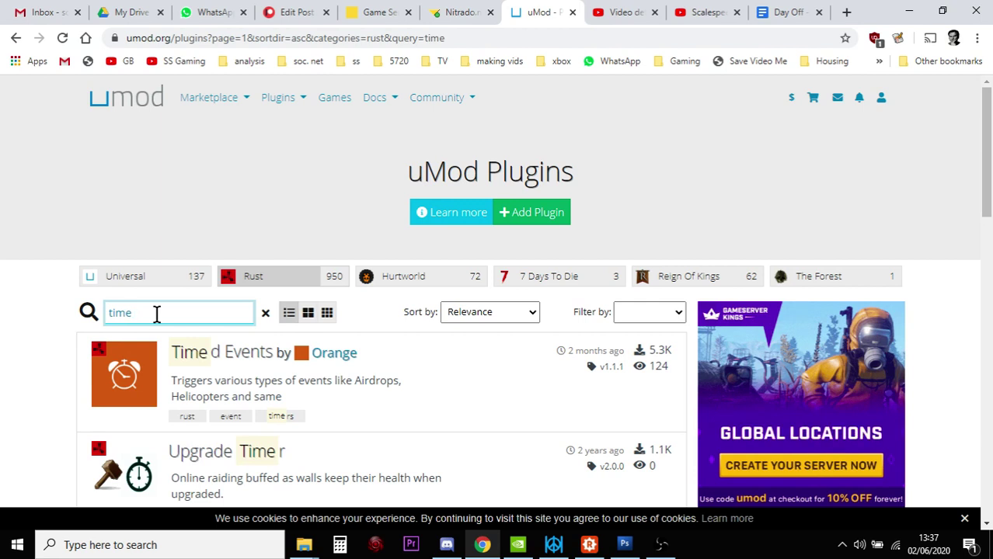
type(" of")
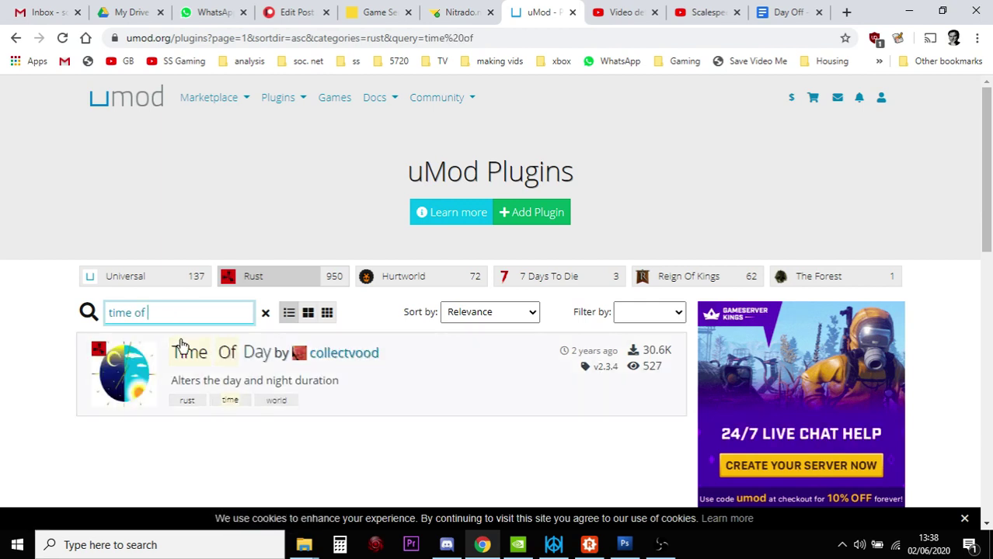
left_click(180, 354)
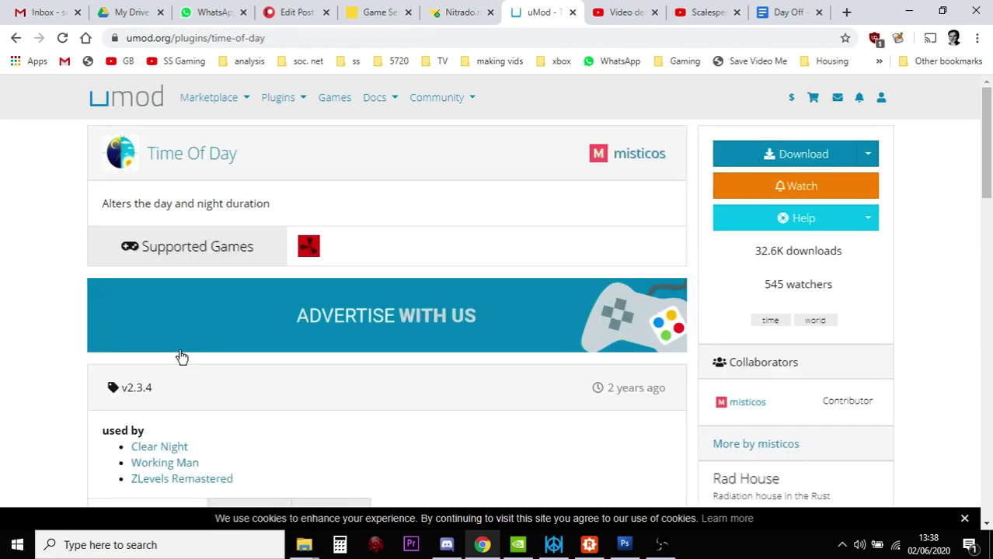
Step: Review the Time Of Day configuration JSON, then download the plugin file TimeOfDay (1).cs
scroll(218, 330, "down", 4)
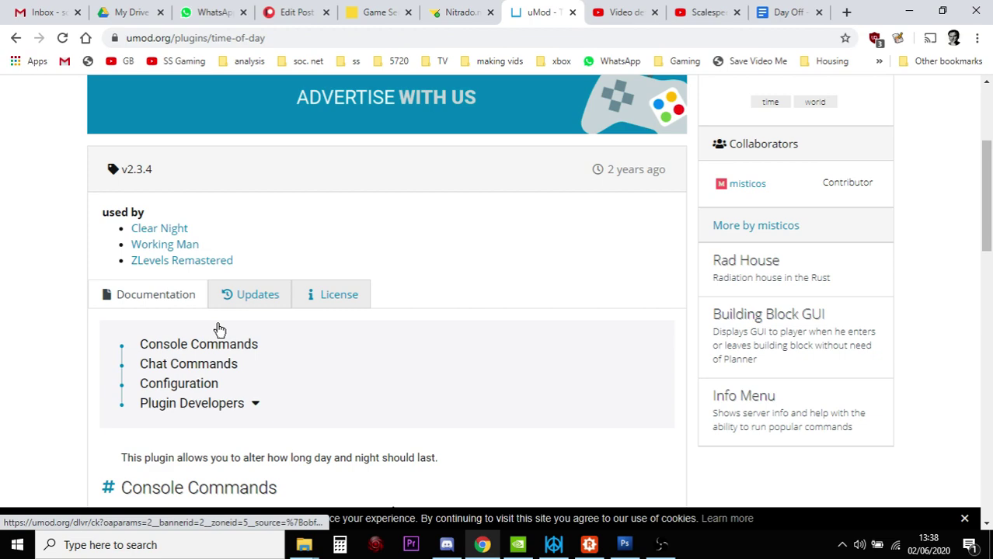
scroll(219, 330, "down", 1)
scroll(218, 330, "down", 1)
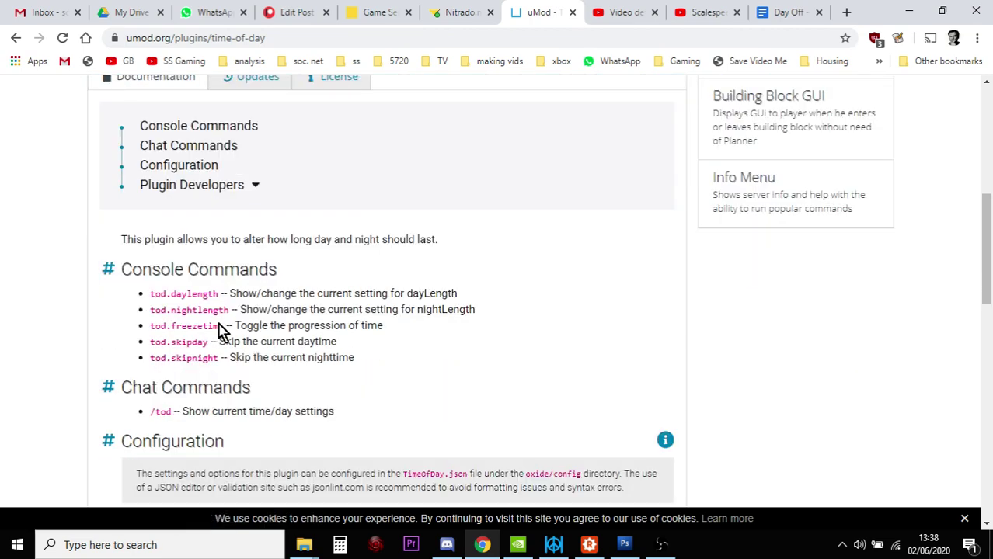
scroll(220, 330, "down", 6)
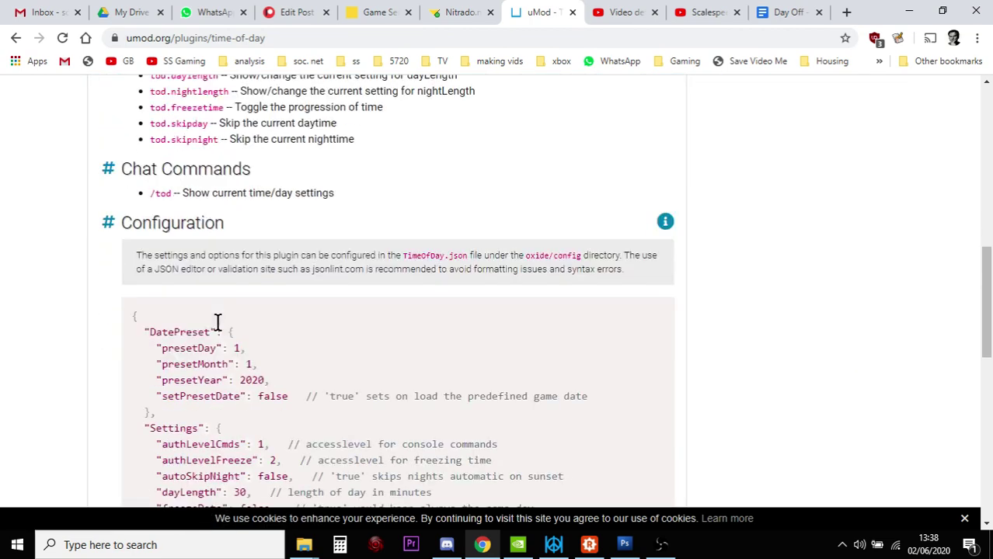
scroll(219, 322, "down", 3)
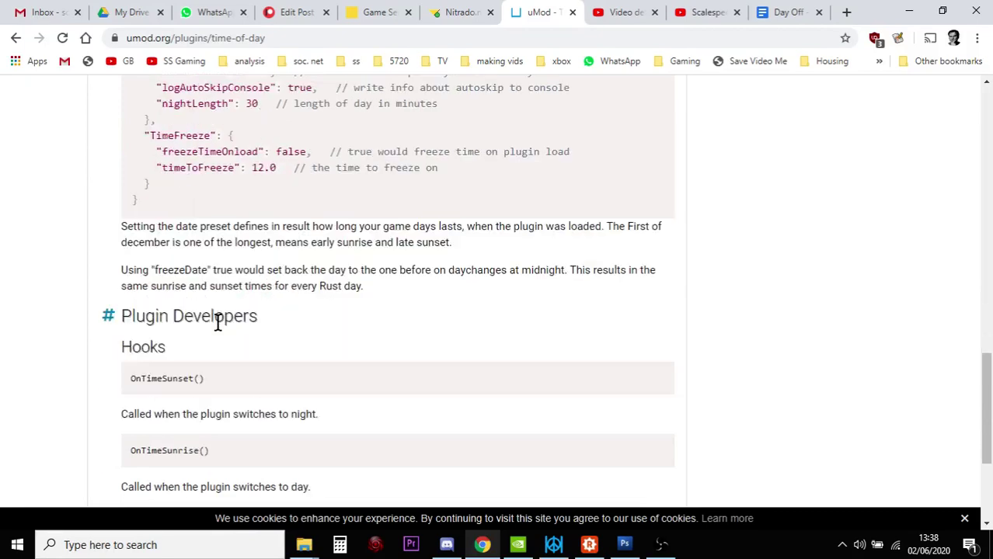
scroll(219, 322, "up", 4)
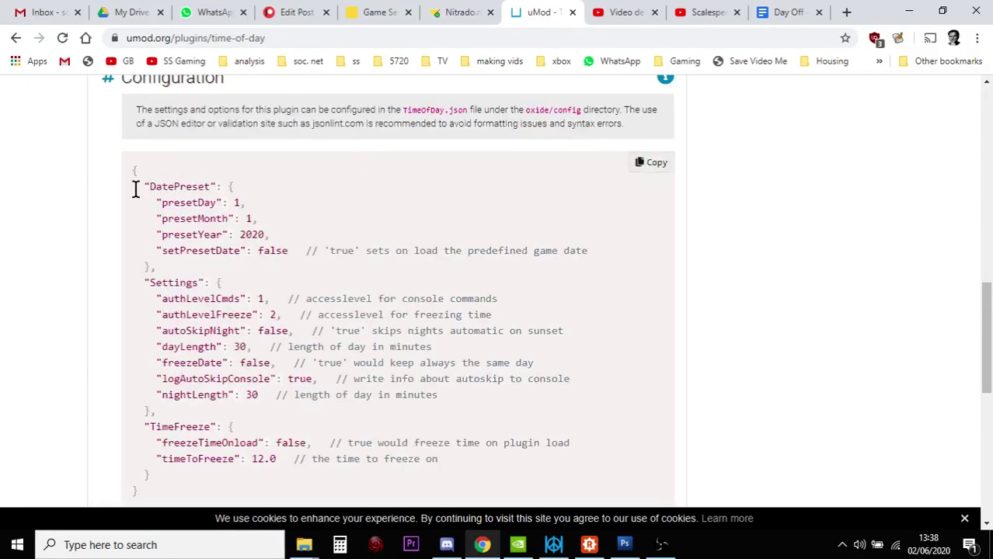
left_click_drag(133, 171, 369, 431)
scroll(288, 372, "down", 1)
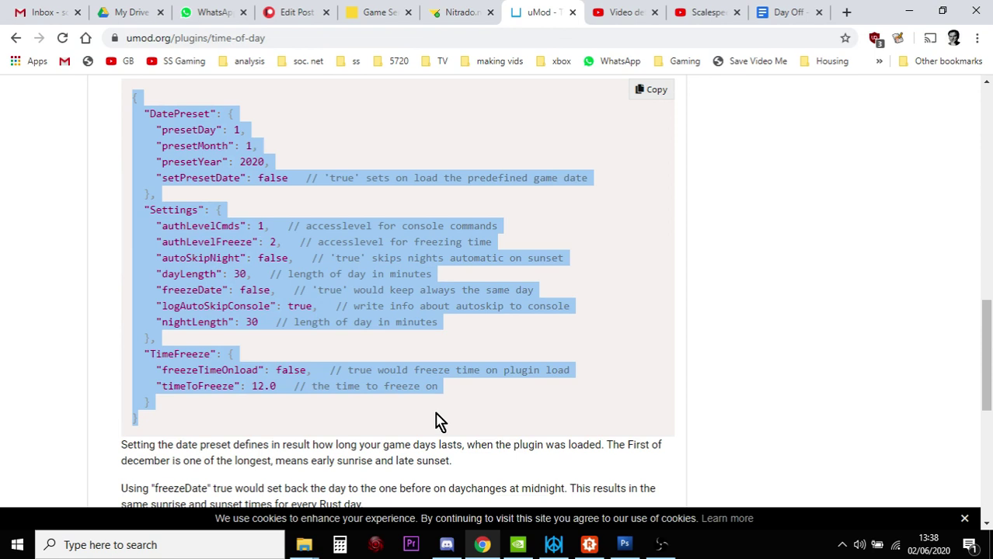
left_click(439, 290)
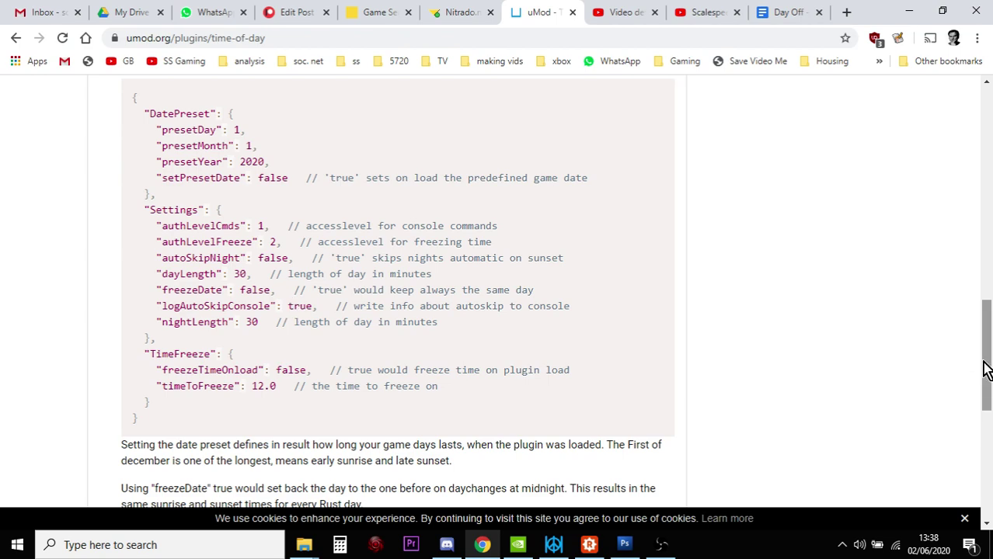
left_click_drag(986, 366, 989, 117)
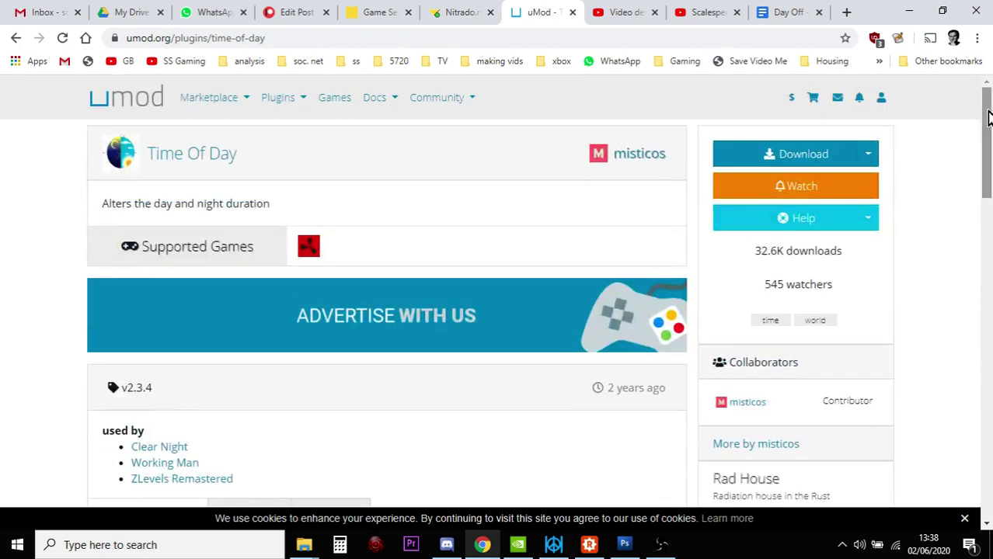
left_click(774, 156)
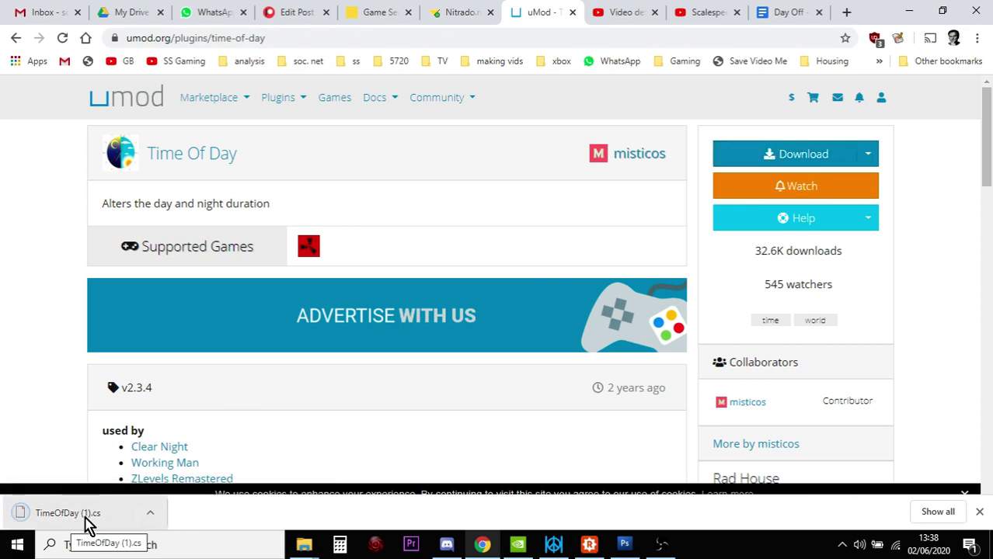
Step: Go back to the Nitrado server page and open its file browser
left_click(453, 23)
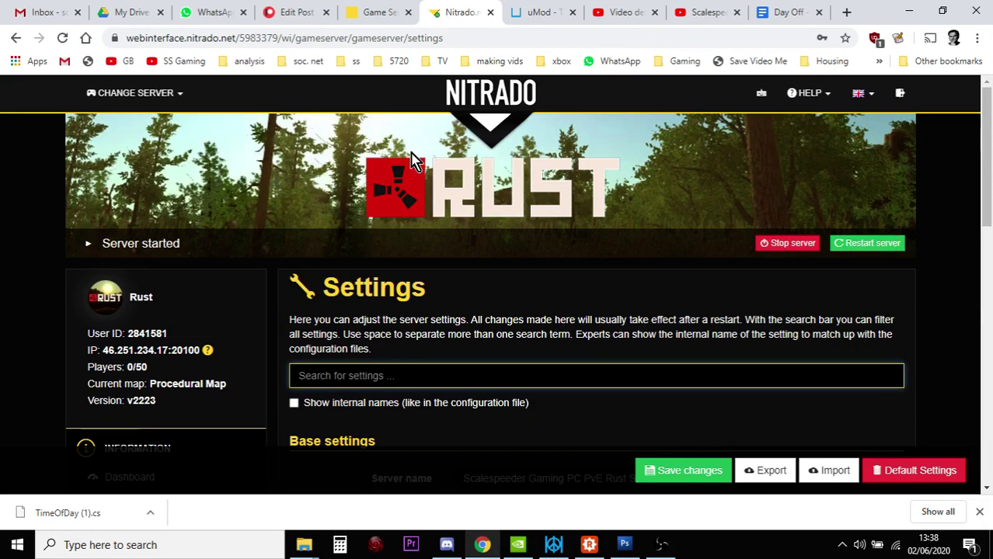
scroll(233, 258, "down", 4)
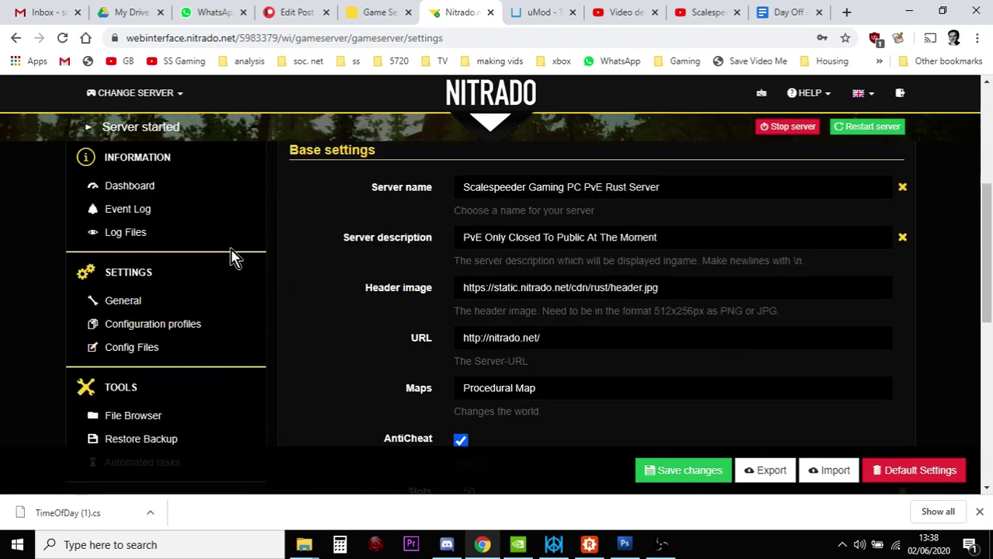
scroll(233, 258, "down", 1)
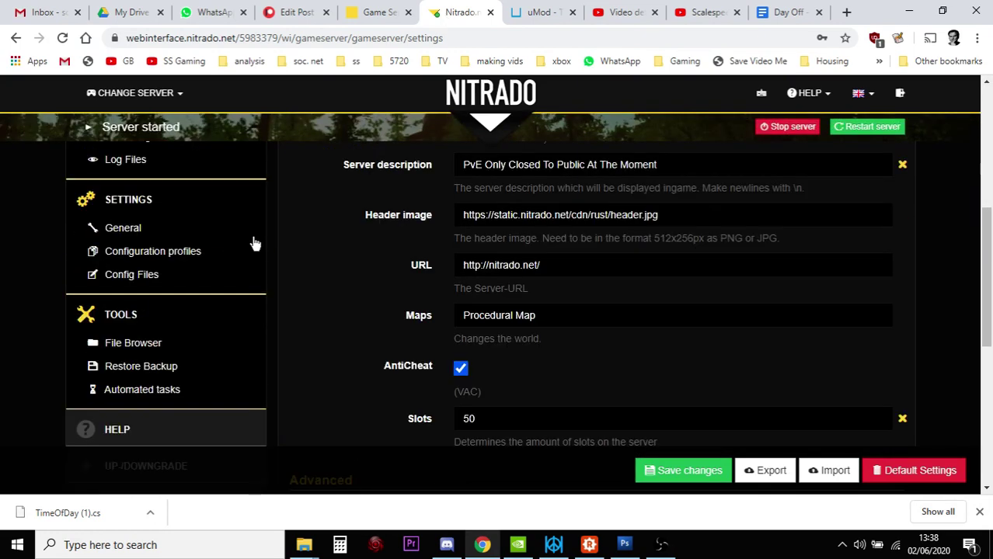
left_click(122, 347)
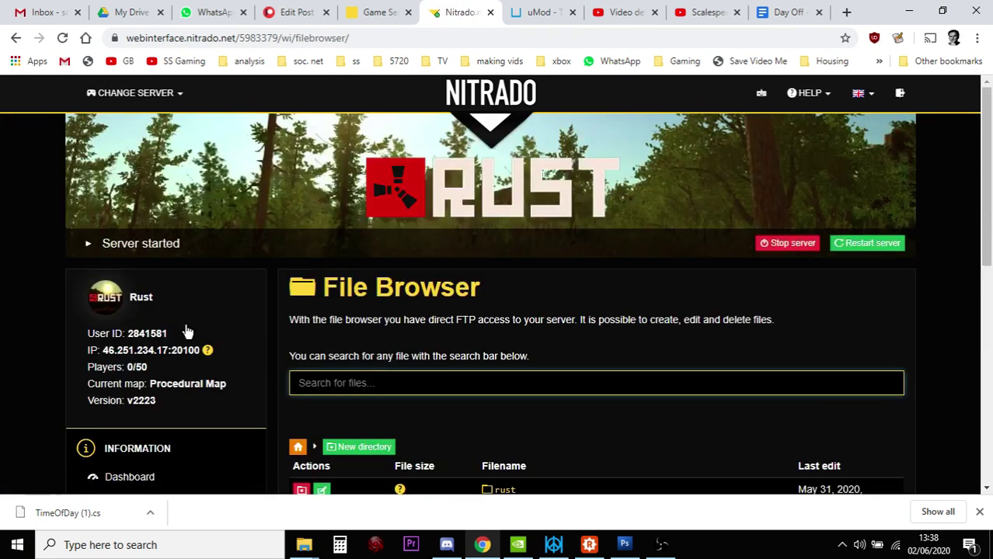
Step: Browse into rust/oxide/plugins, listing GatherManager.cs, TimeOfDay.cs and Whitelist.cs
scroll(390, 280, "down", 2)
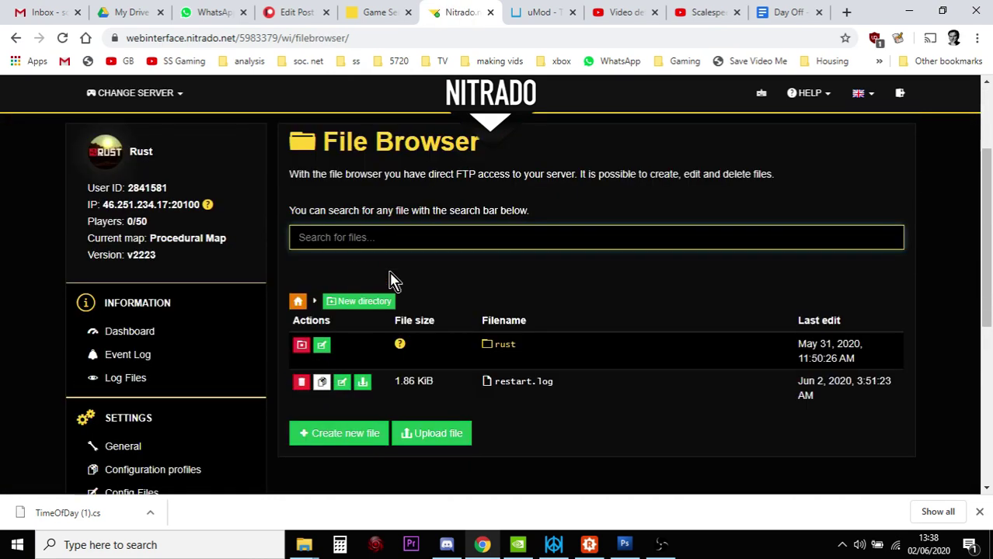
left_click(501, 349)
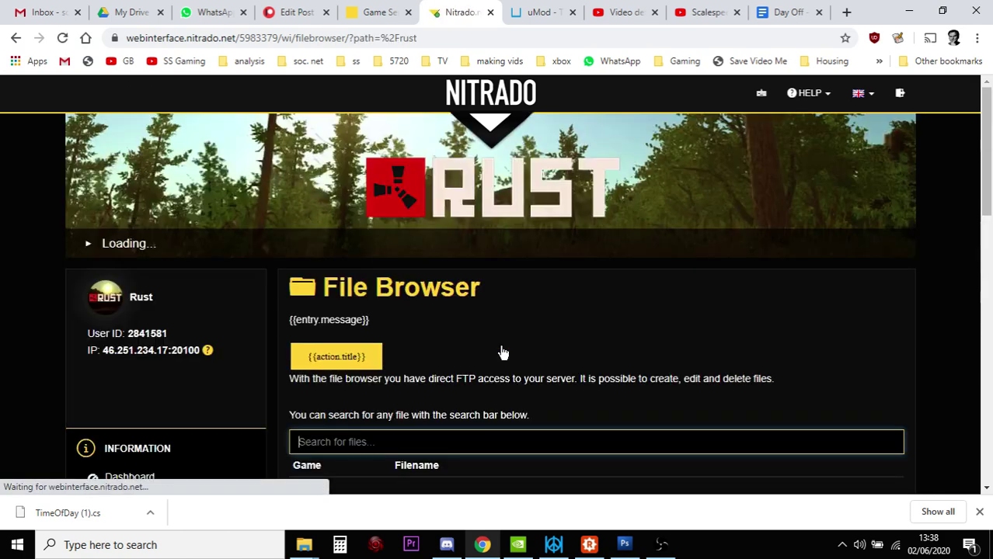
scroll(501, 352, "down", 3)
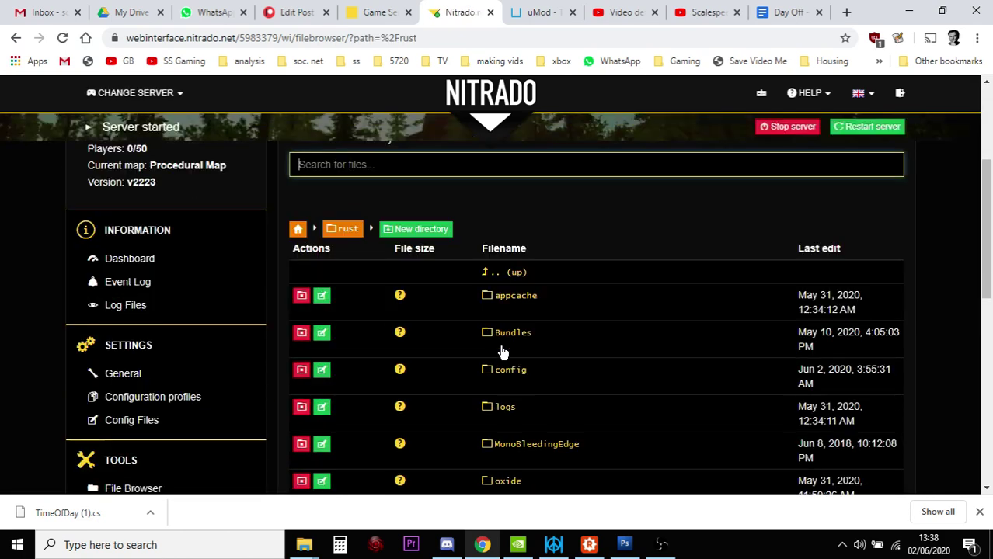
scroll(502, 352, "down", 4)
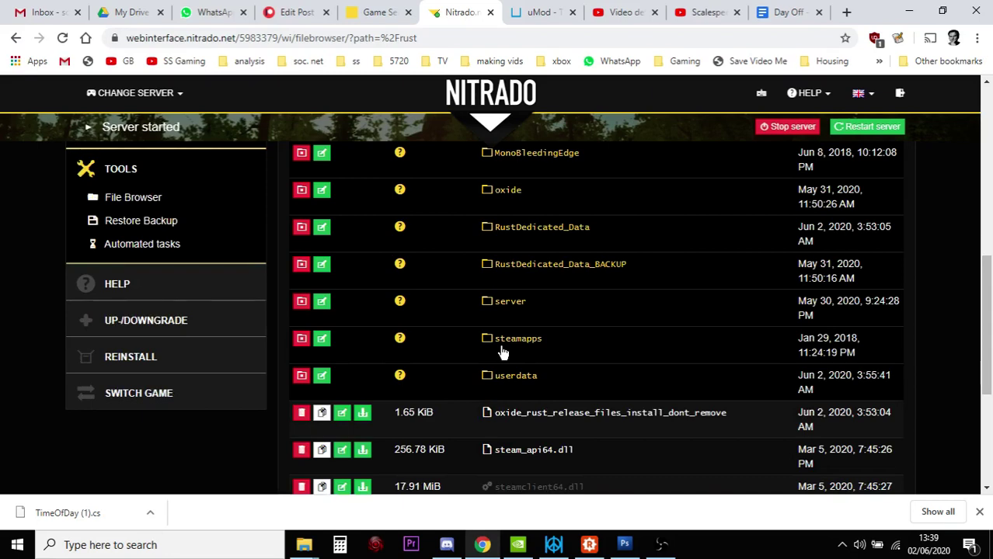
left_click(506, 196)
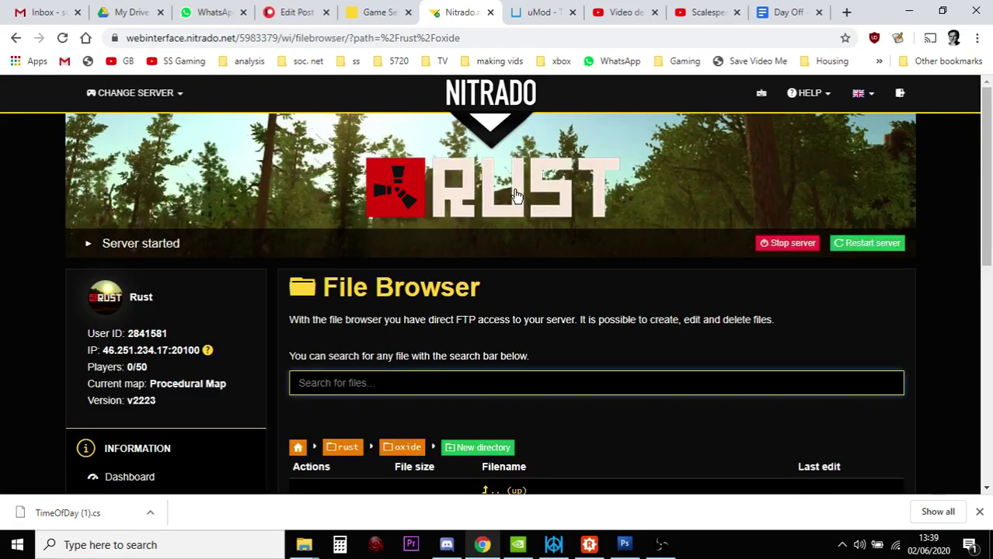
scroll(515, 194, "down", 4)
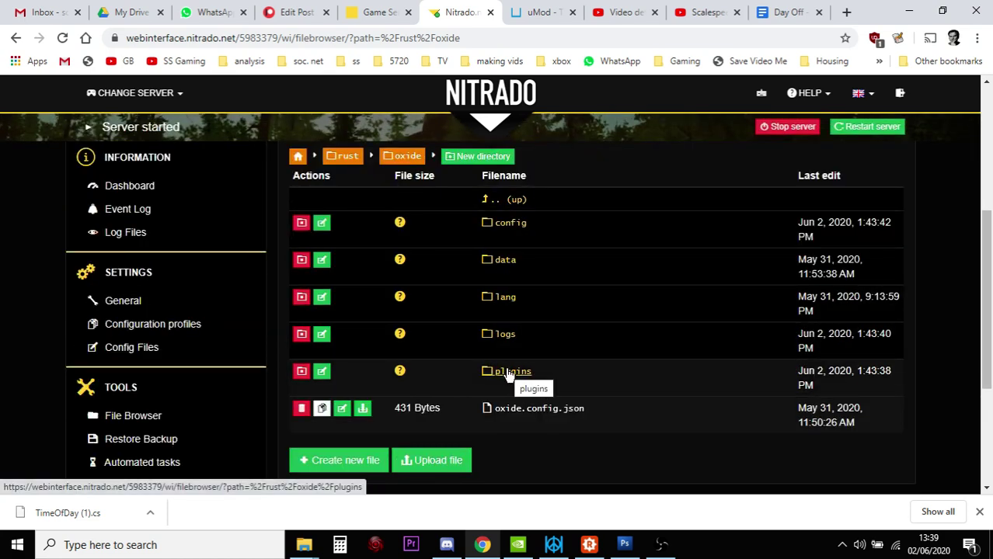
left_click(508, 374)
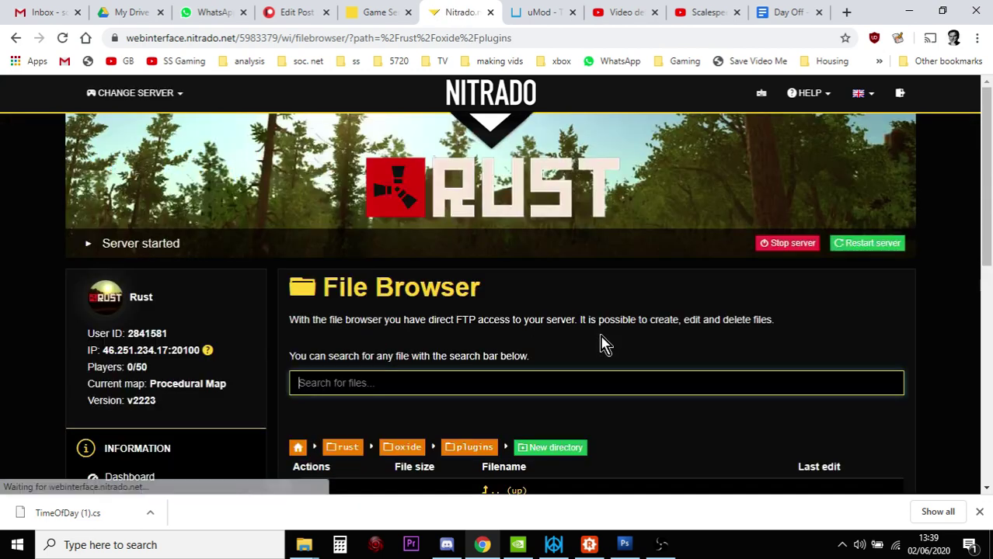
scroll(604, 344, "down", 2)
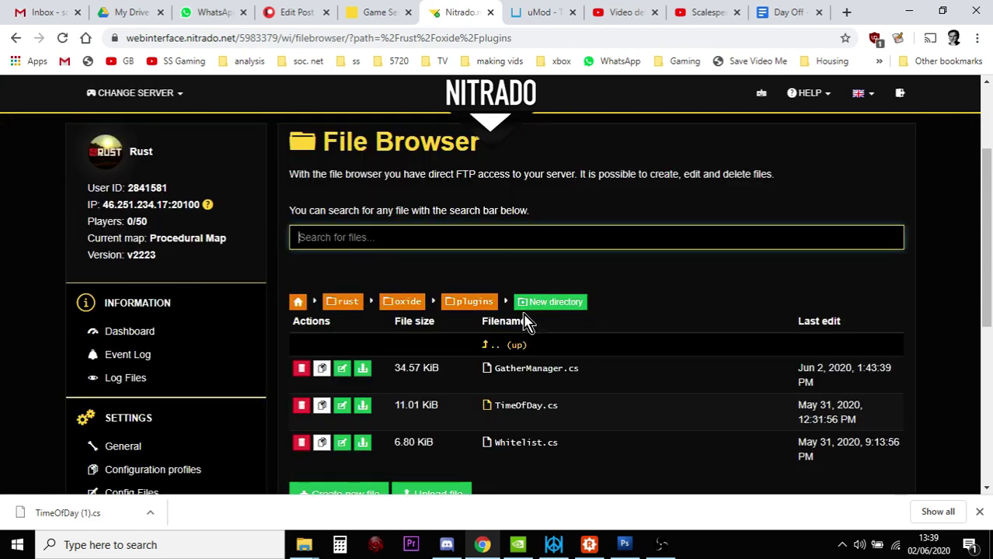
scroll(525, 321, "down", 1)
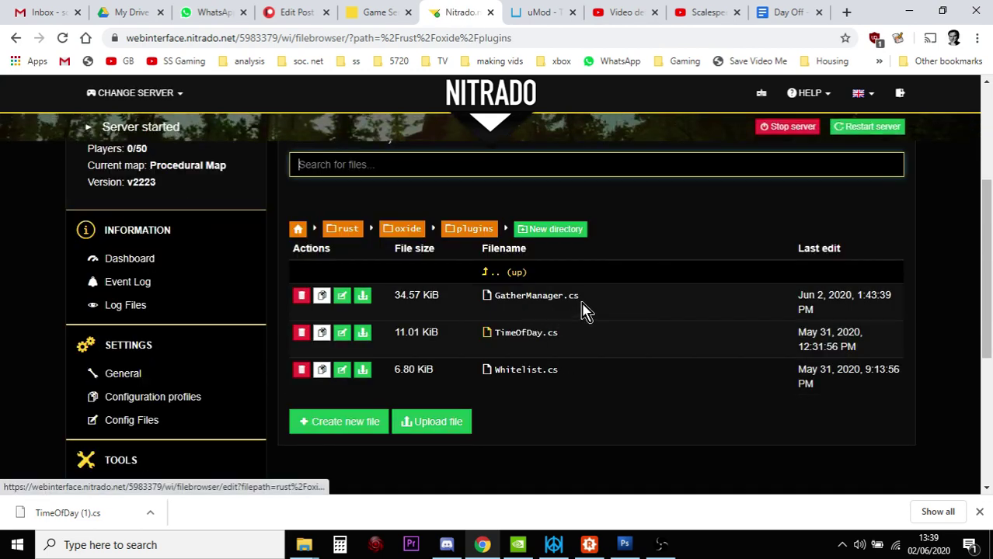
scroll(519, 315, "down", 1)
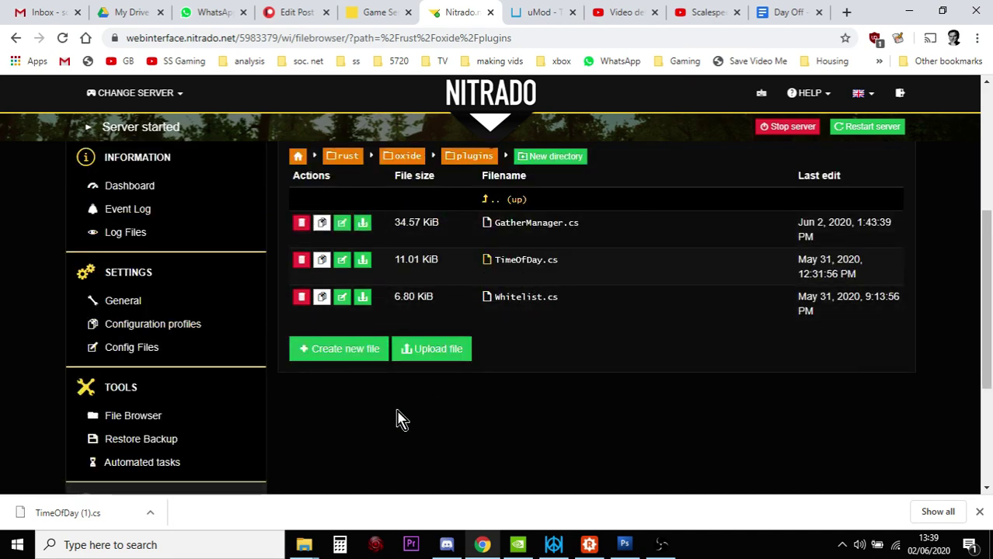
left_click(439, 354)
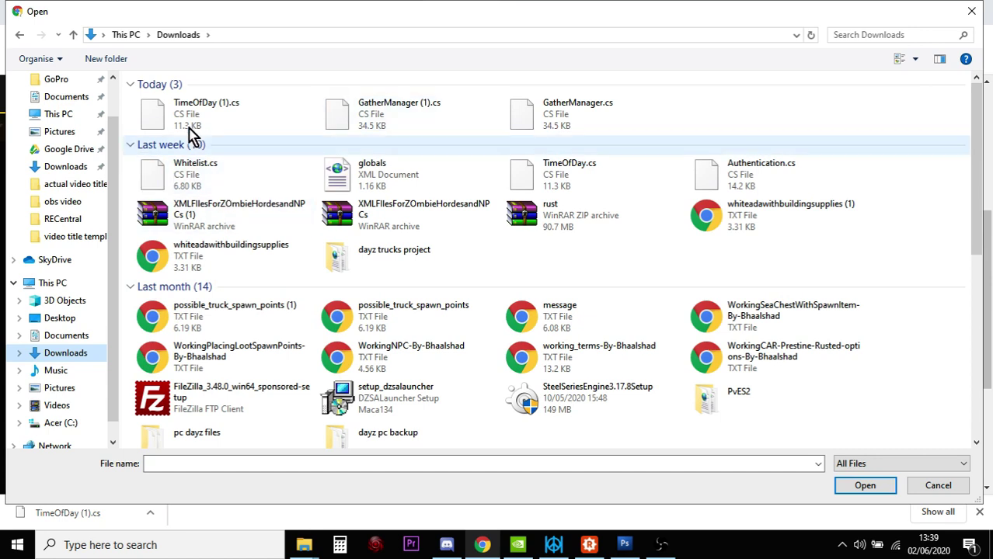
left_click(555, 180)
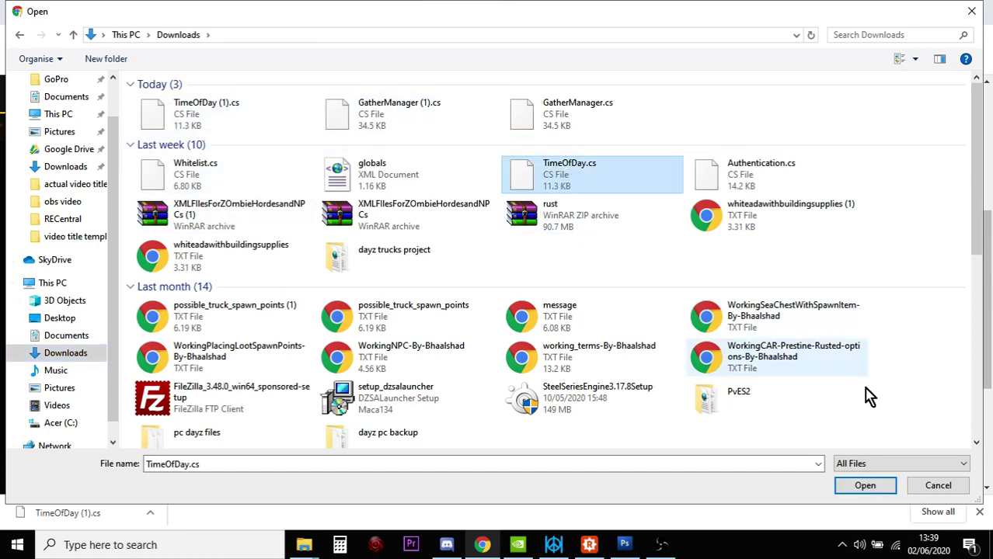
left_click(925, 485)
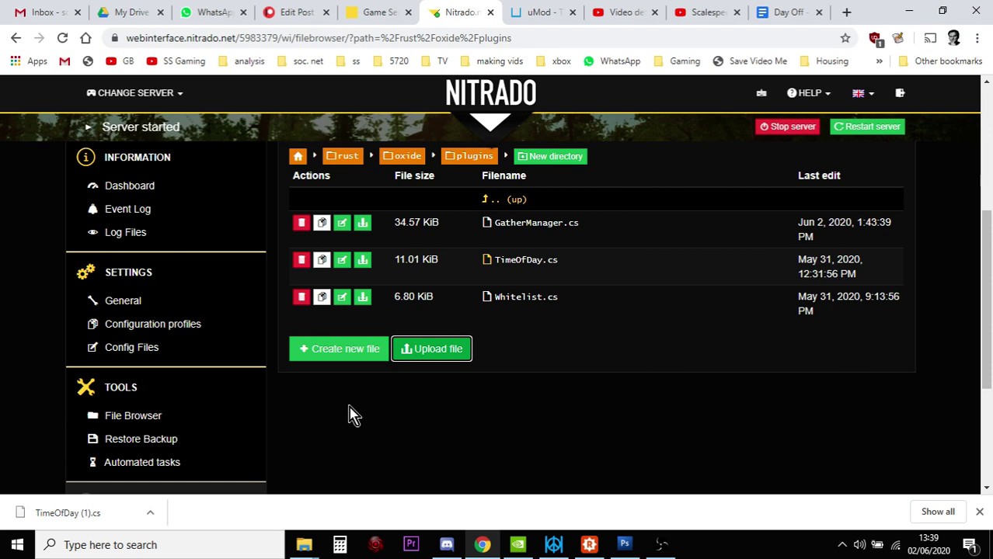
Step: From the oxide folder, open config/TimeOfDay.json in the editor, showing dayLength 120 and nightLength 5
scroll(396, 447, "up", 1)
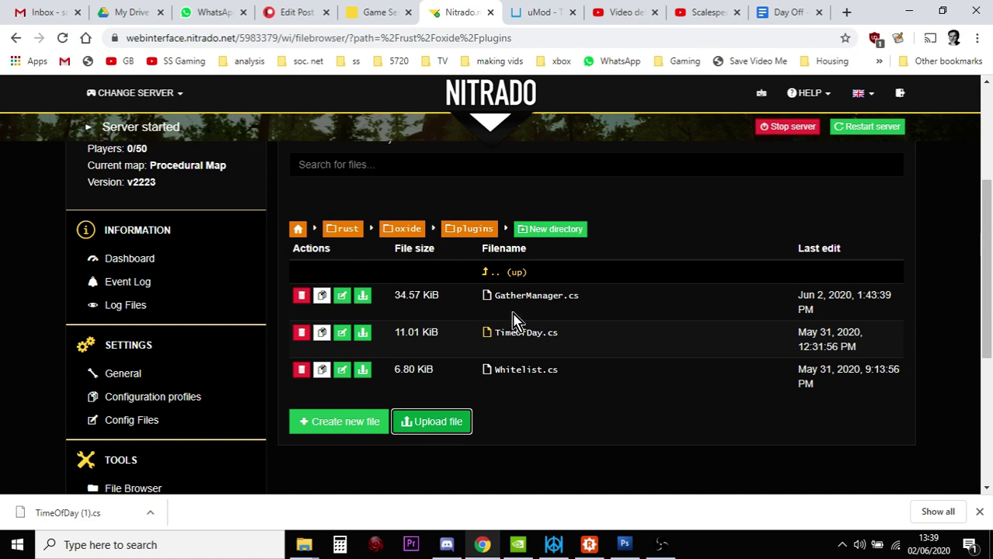
left_click(401, 228)
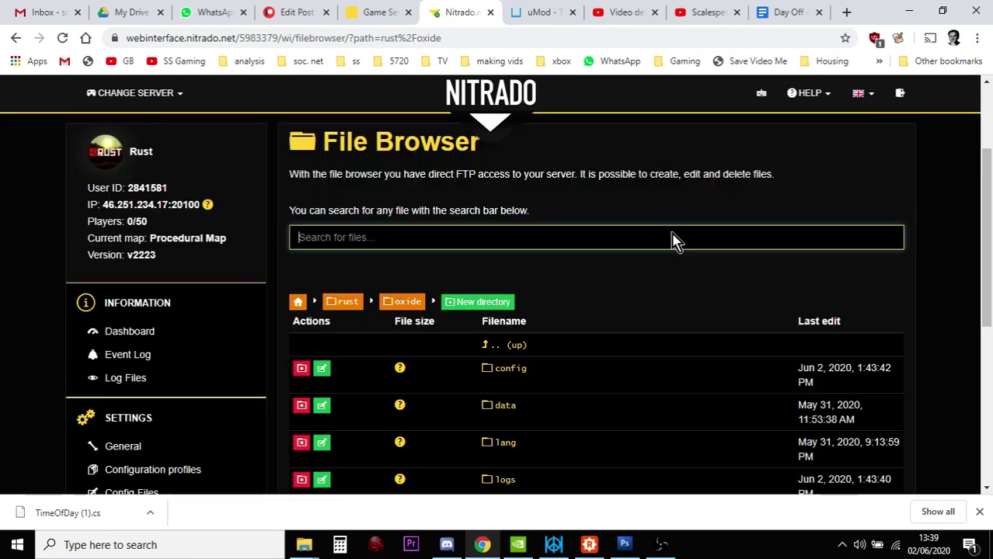
scroll(673, 241, "down", 2)
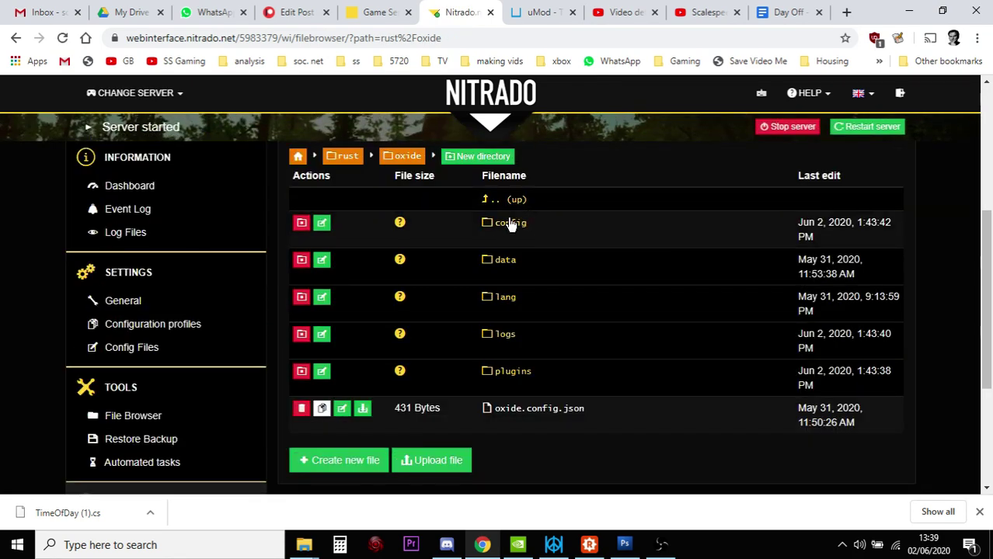
left_click(512, 227)
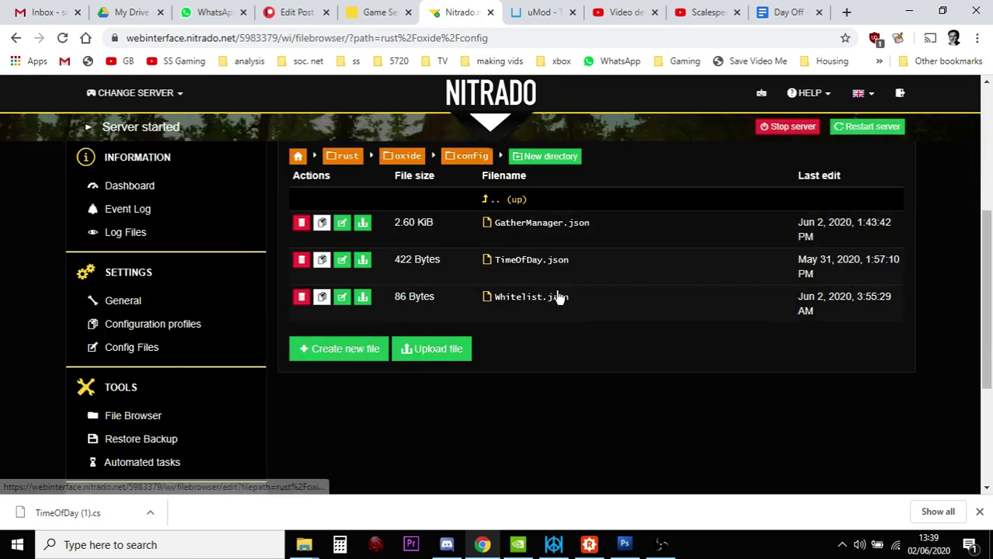
left_click(515, 261)
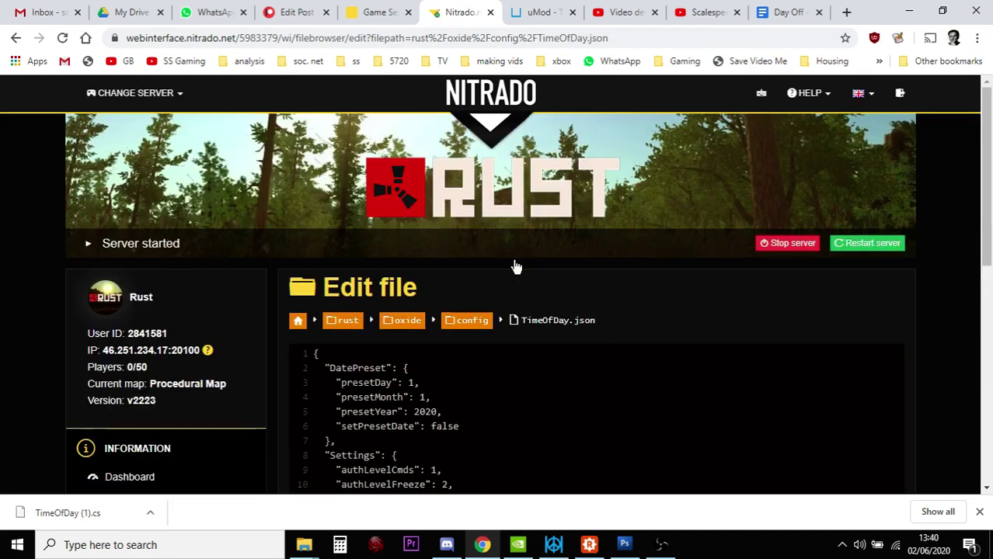
left_click_drag(981, 155, 976, 220)
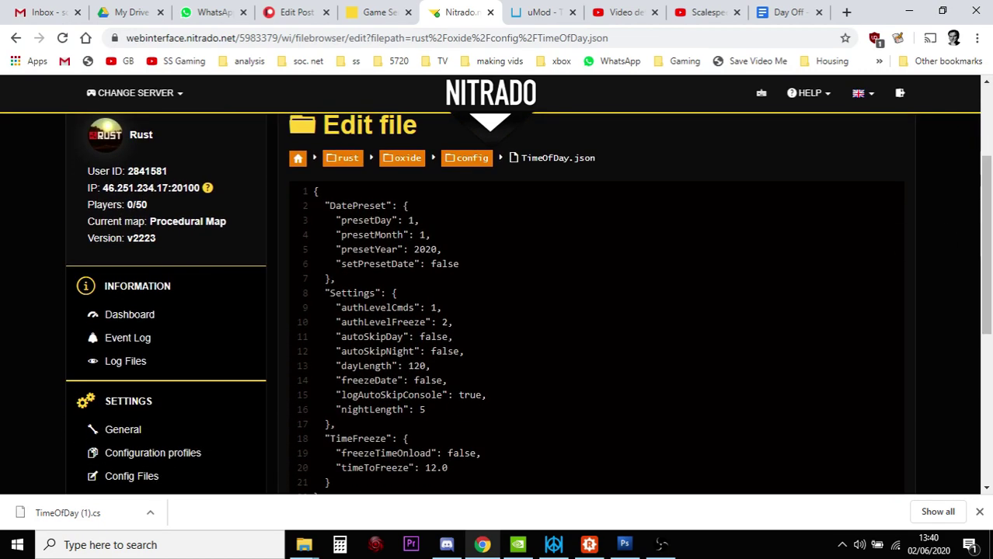
Step: Check the Configuration section on uMod's Time Of Day page, then return to the TimeOfDay.json editor
left_click(538, 14)
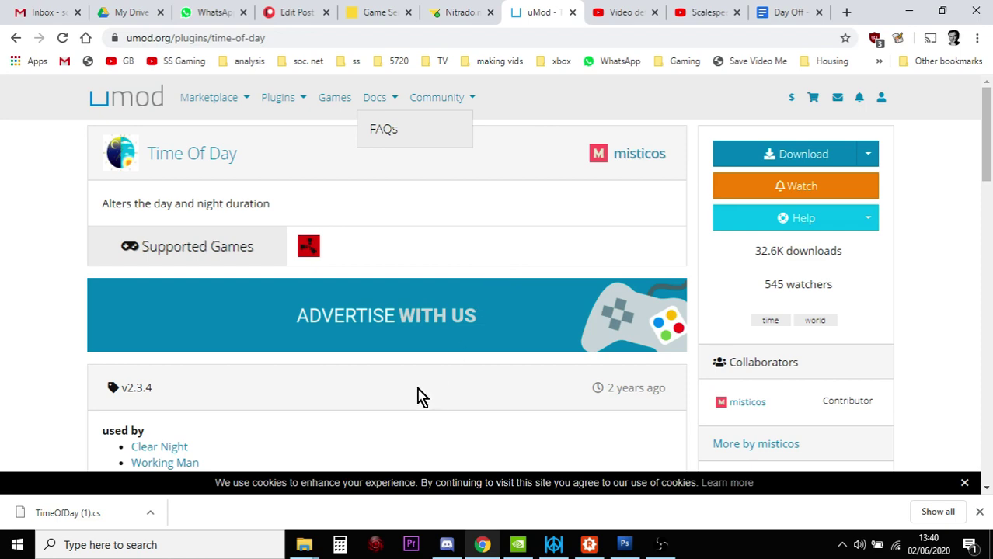
scroll(420, 395, "down", 4)
scroll(420, 395, "down", 8)
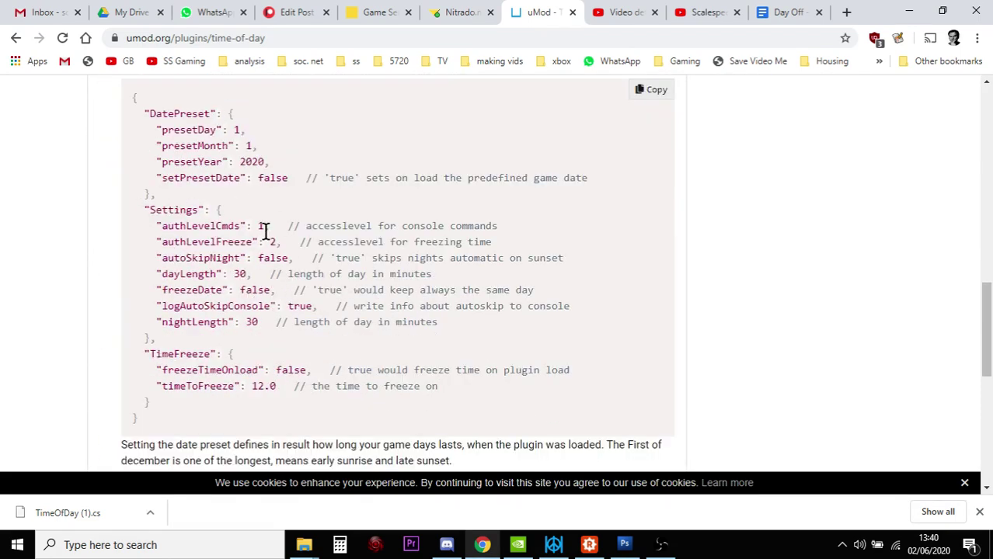
left_click(435, 14)
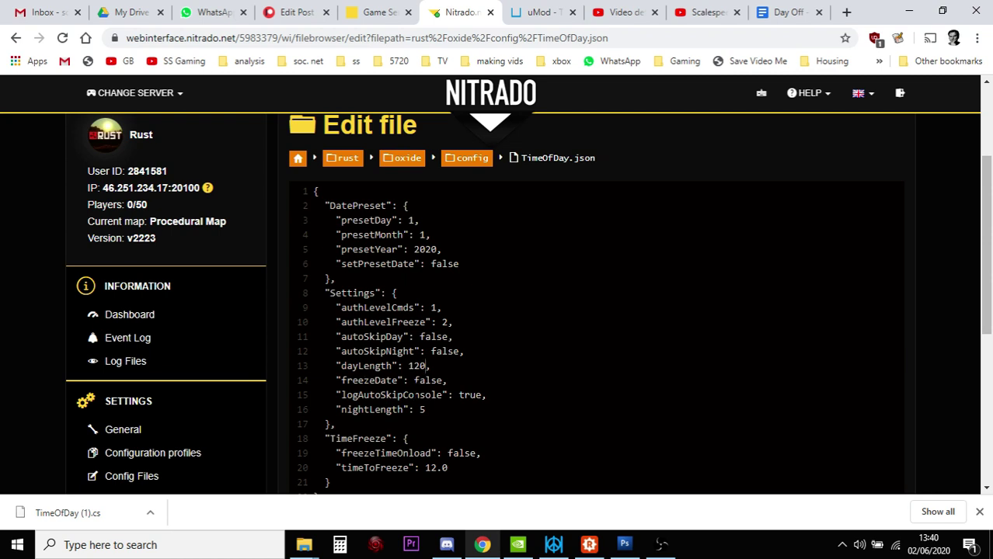
Step: Look over dayLength 120 and nightLength 5 without changing them, then bring back uMod's 30/30 sample config
left_click_drag(432, 366, 410, 366)
left_click(426, 396)
scroll(592, 405, "down", 2)
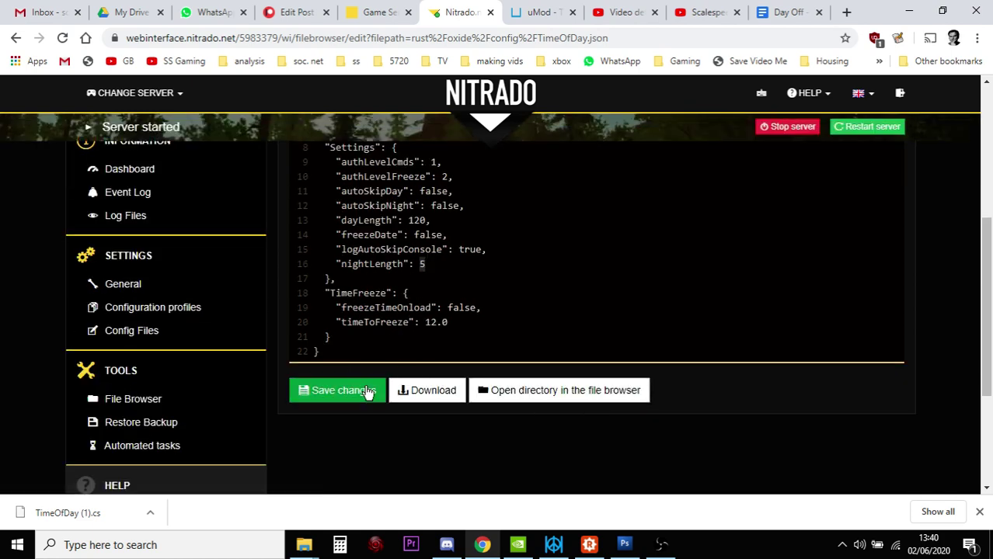
left_click(539, 13)
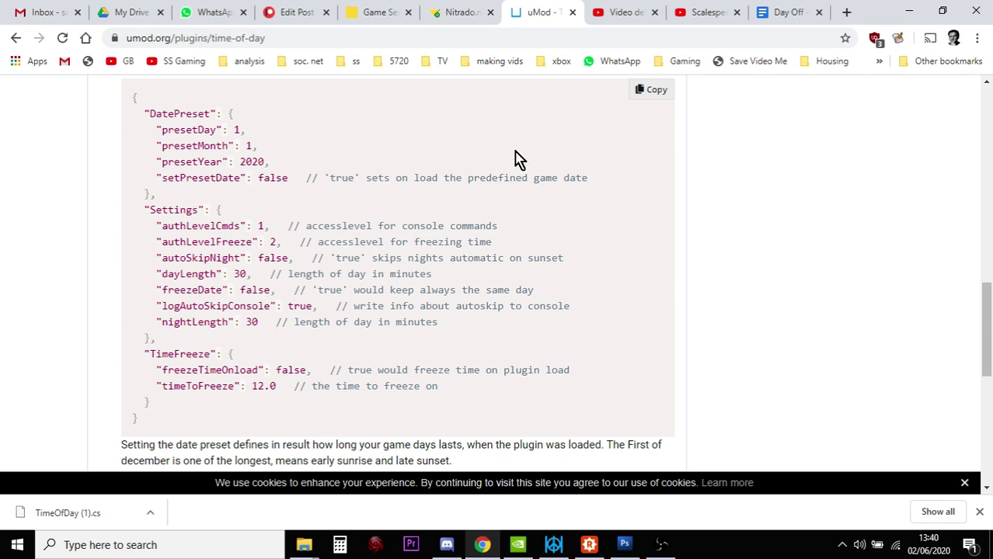
left_click(623, 17)
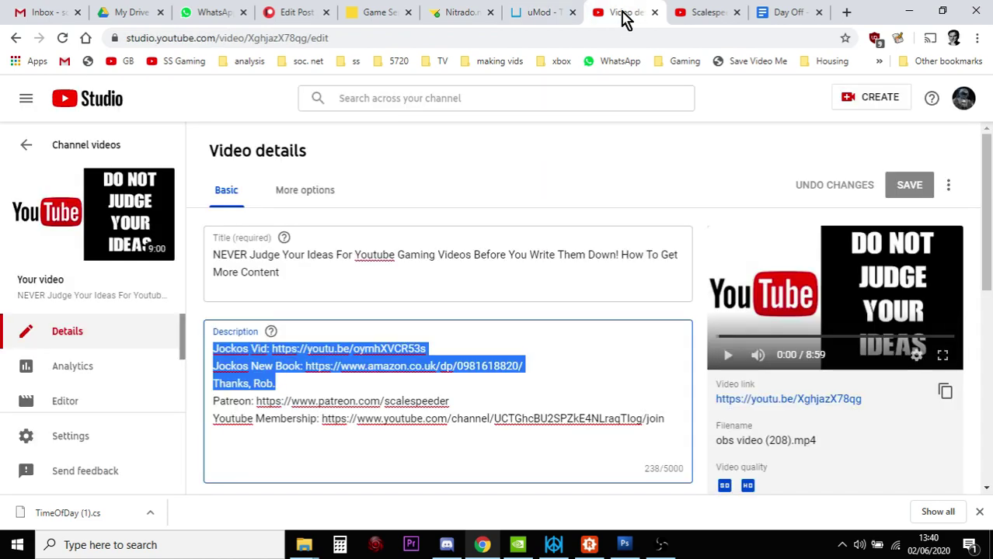
left_click(454, 15)
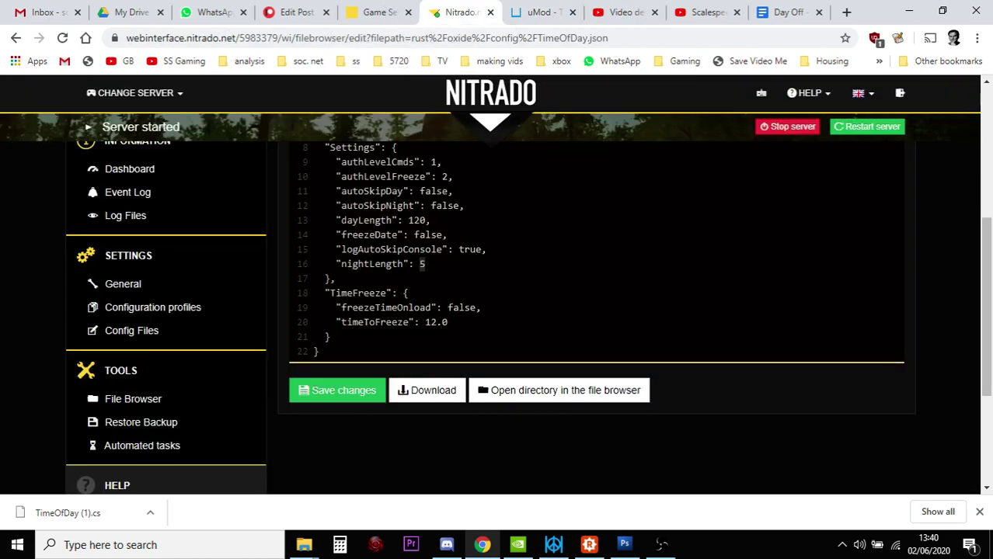
scroll(590, 311, "up", 2)
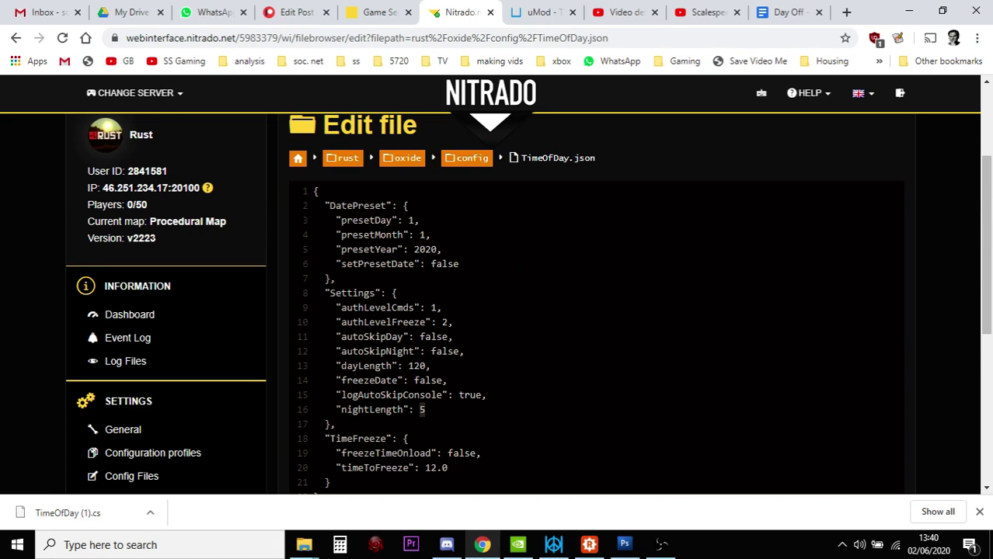
scroll(845, 258, "up", 2)
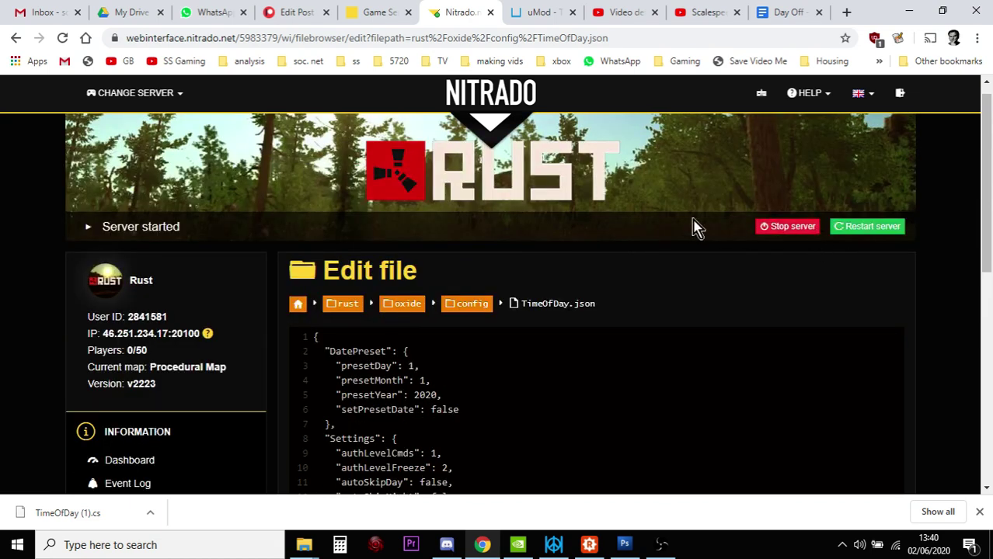
left_click(518, 15)
scroll(478, 326, "up", 8)
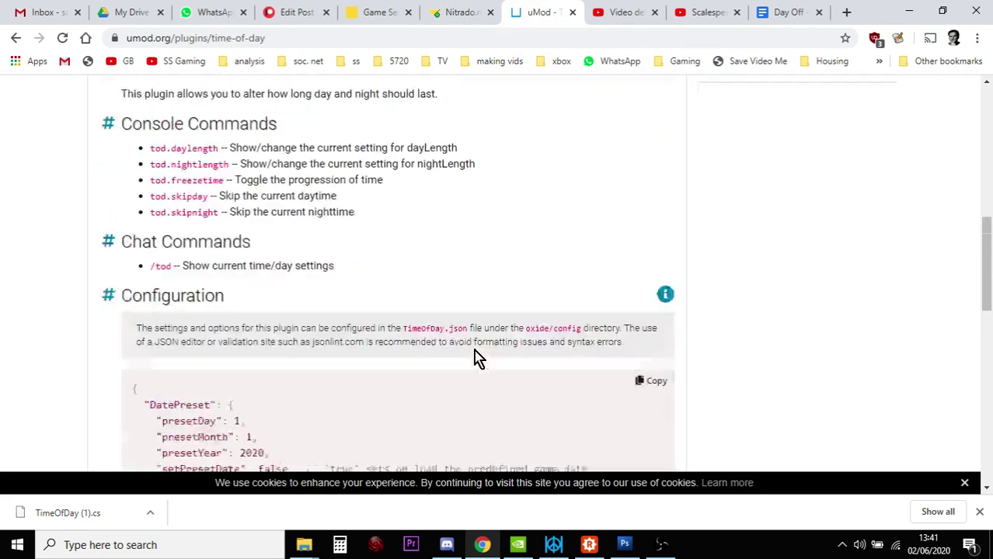
scroll(479, 358, "up", 3)
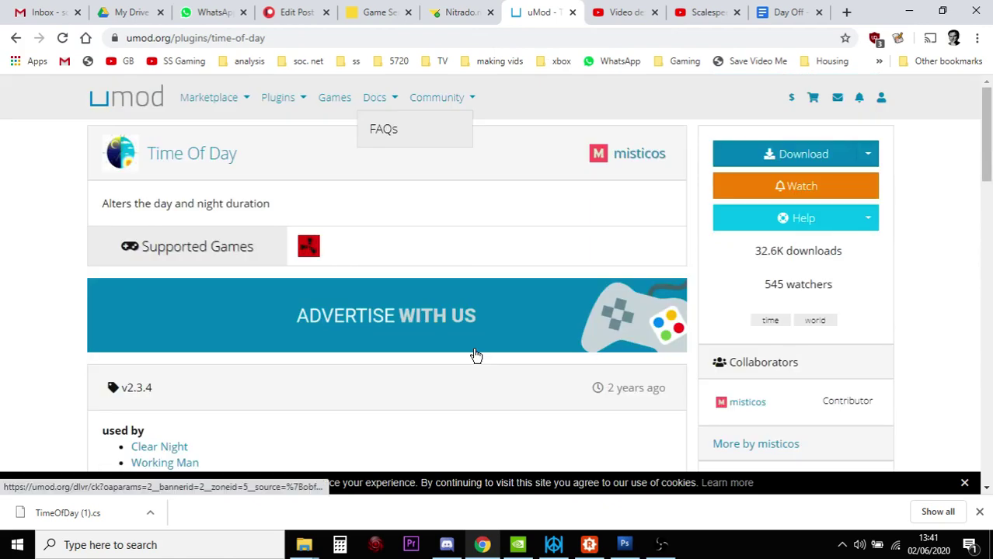